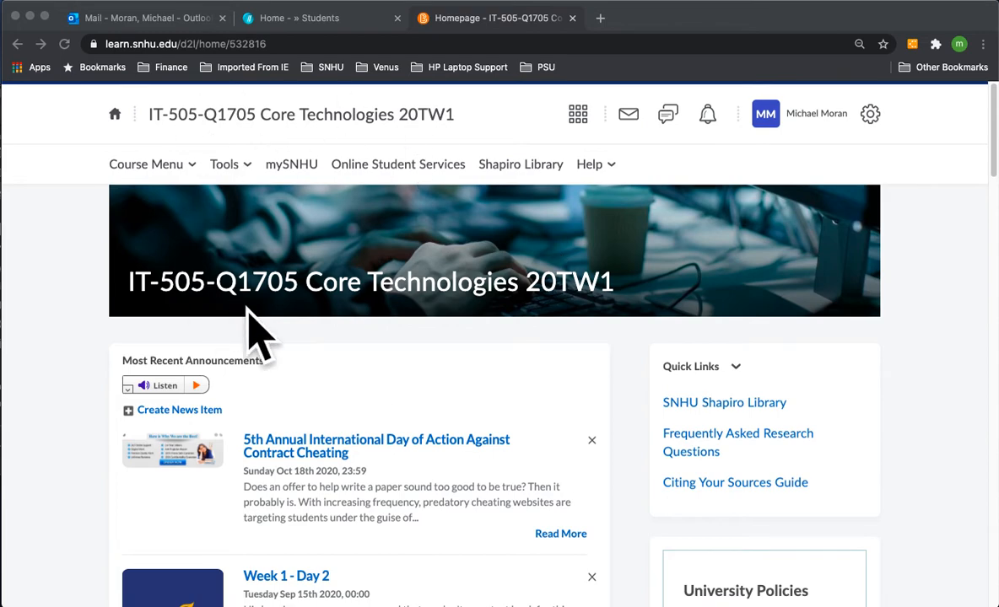
{"action": "scroll", "coordinate": [231, 342], "scroll_direction": "down", "scroll_amount": 4}
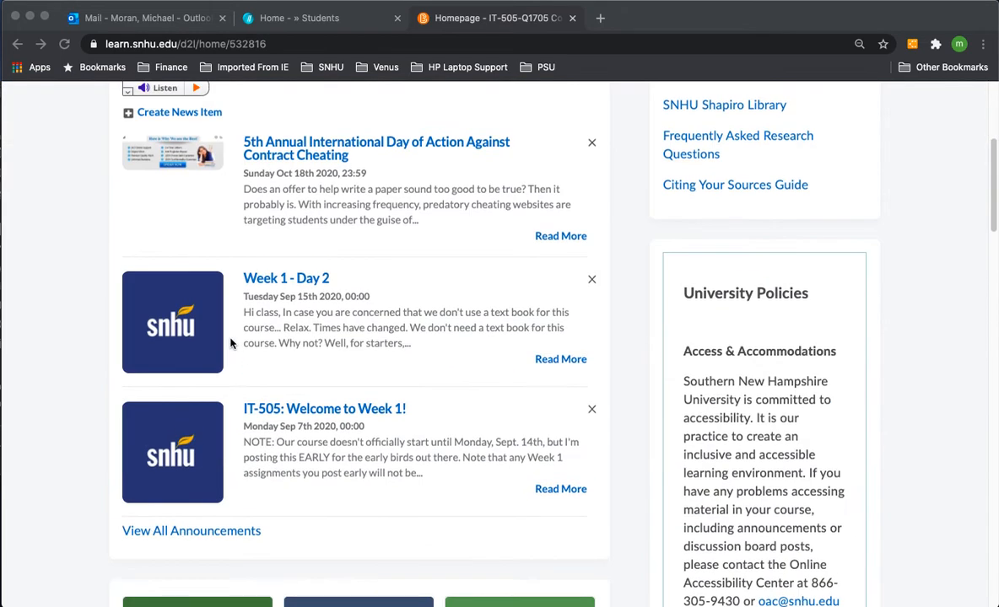
{"action": "scroll", "coordinate": [232, 342], "scroll_direction": "down", "scroll_amount": 1}
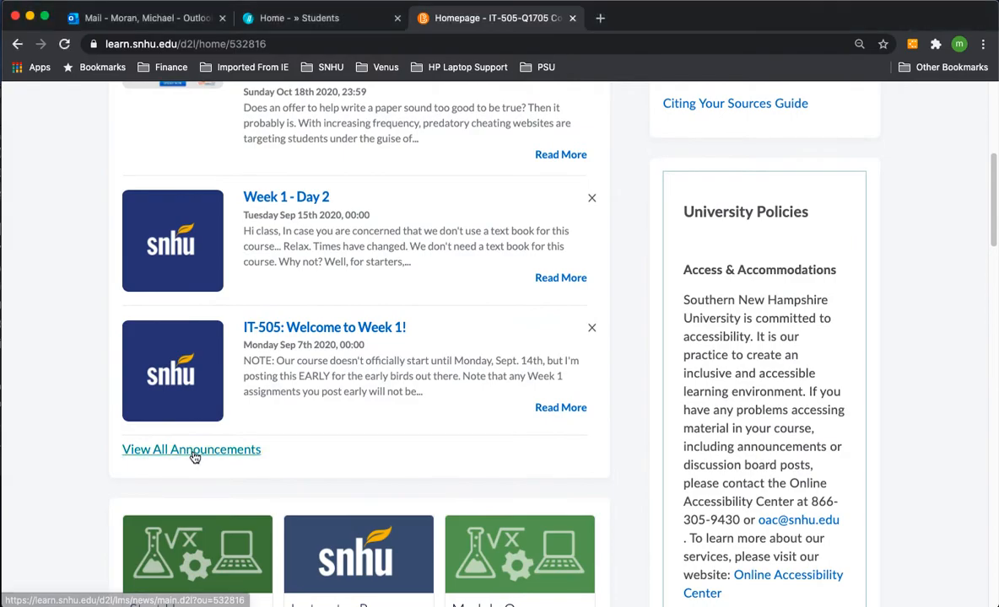
From the full announcements list, open the azureforeducation link in a new browser tab.
{"action": "left_click", "coordinate": [193, 450]}
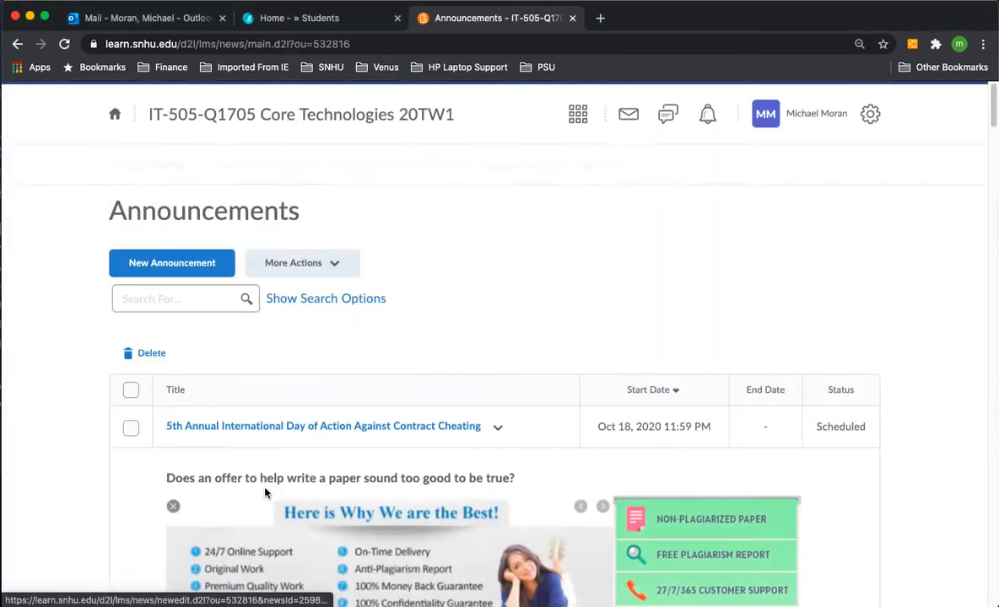
{"action": "scroll", "coordinate": [237, 417], "scroll_direction": "down", "scroll_amount": 5}
{"action": "scroll", "coordinate": [236, 416], "scroll_direction": "down", "scroll_amount": 10}
{"action": "scroll", "coordinate": [237, 417], "scroll_direction": "down", "scroll_amount": 10}
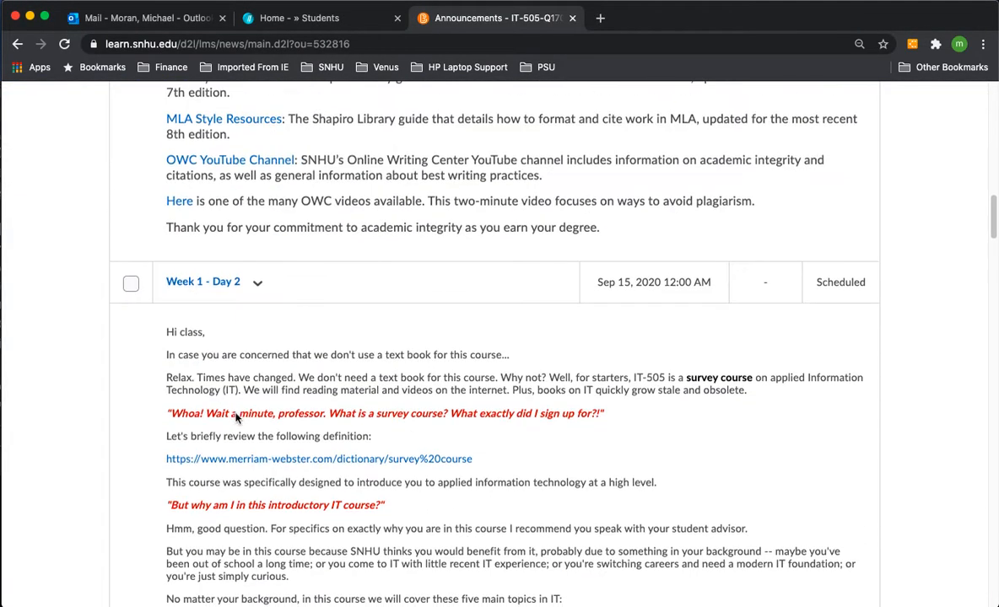
{"action": "scroll", "coordinate": [236, 416], "scroll_direction": "down", "scroll_amount": 10}
{"action": "scroll", "coordinate": [236, 416], "scroll_direction": "down", "scroll_amount": 10}
{"action": "scroll", "coordinate": [236, 416], "scroll_direction": "down", "scroll_amount": 8}
{"action": "scroll", "coordinate": [236, 413], "scroll_direction": "down", "scroll_amount": 10}
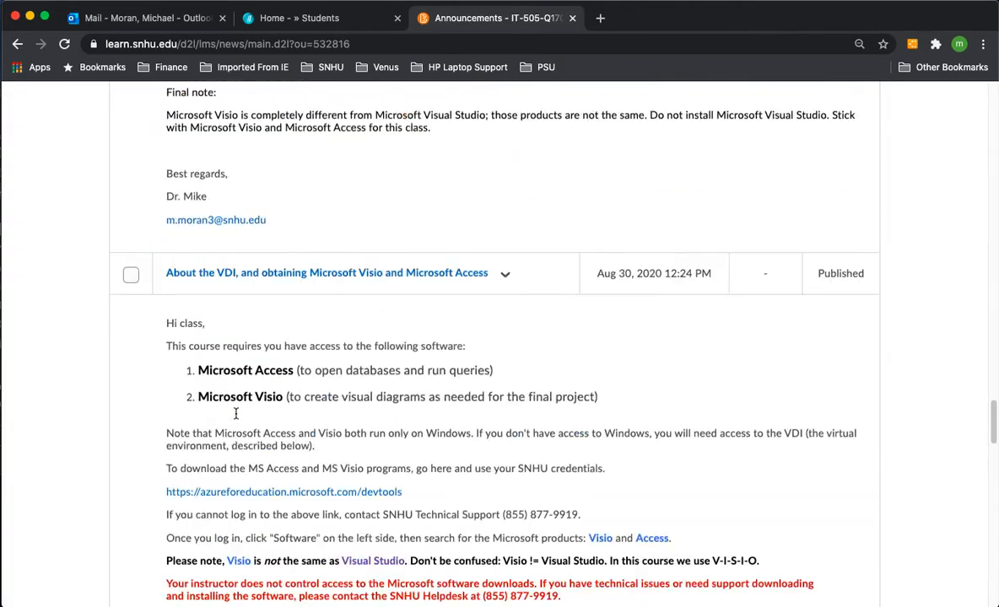
{"action": "scroll", "coordinate": [235, 414], "scroll_direction": "down", "scroll_amount": 5}
{"action": "scroll", "coordinate": [257, 454], "scroll_direction": "down", "scroll_amount": 10}
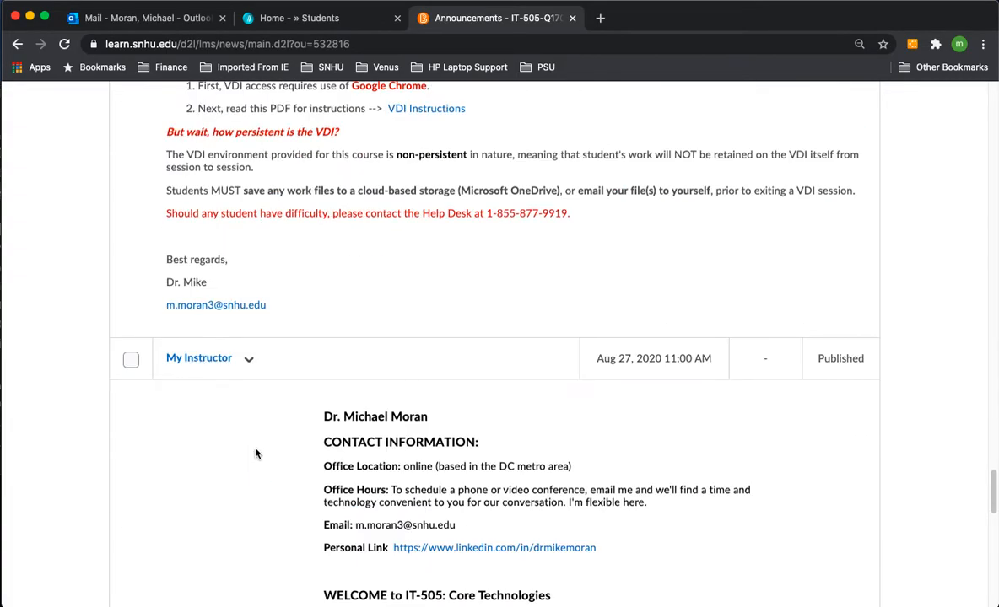
{"action": "scroll", "coordinate": [257, 454], "scroll_direction": "down", "scroll_amount": 5}
{"action": "scroll", "coordinate": [255, 426], "scroll_direction": "up", "scroll_amount": 10}
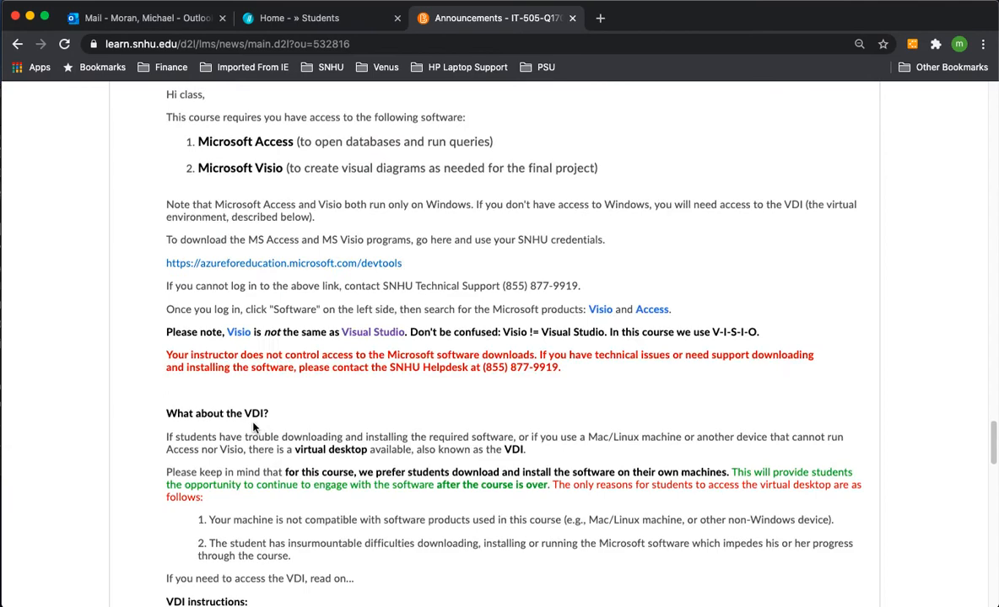
{"action": "scroll", "coordinate": [255, 426], "scroll_direction": "up", "scroll_amount": 3}
{"action": "scroll", "coordinate": [254, 425], "scroll_direction": "up", "scroll_amount": 2}
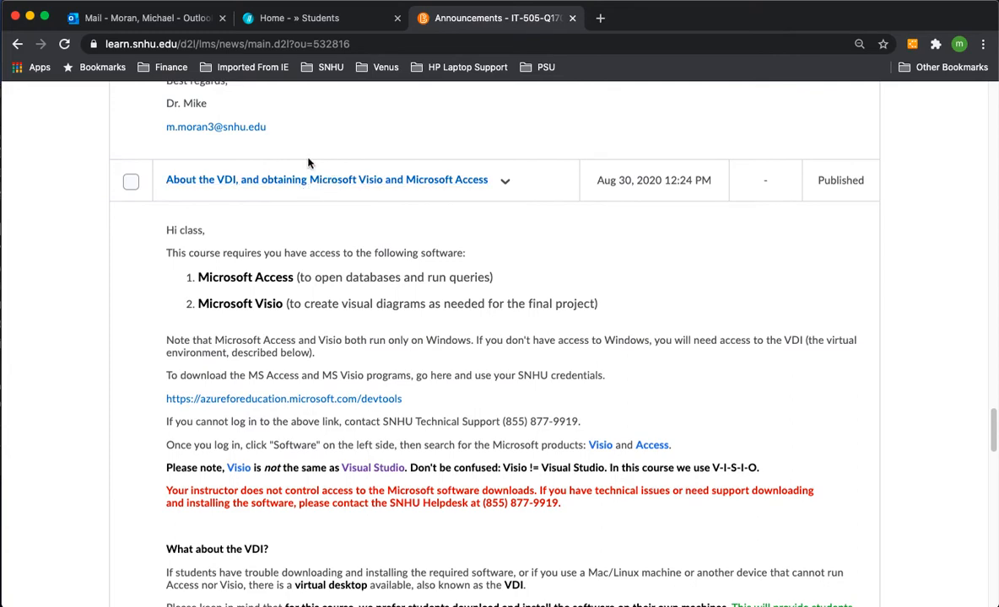
{"action": "scroll", "coordinate": [401, 381], "scroll_direction": "down", "scroll_amount": 1}
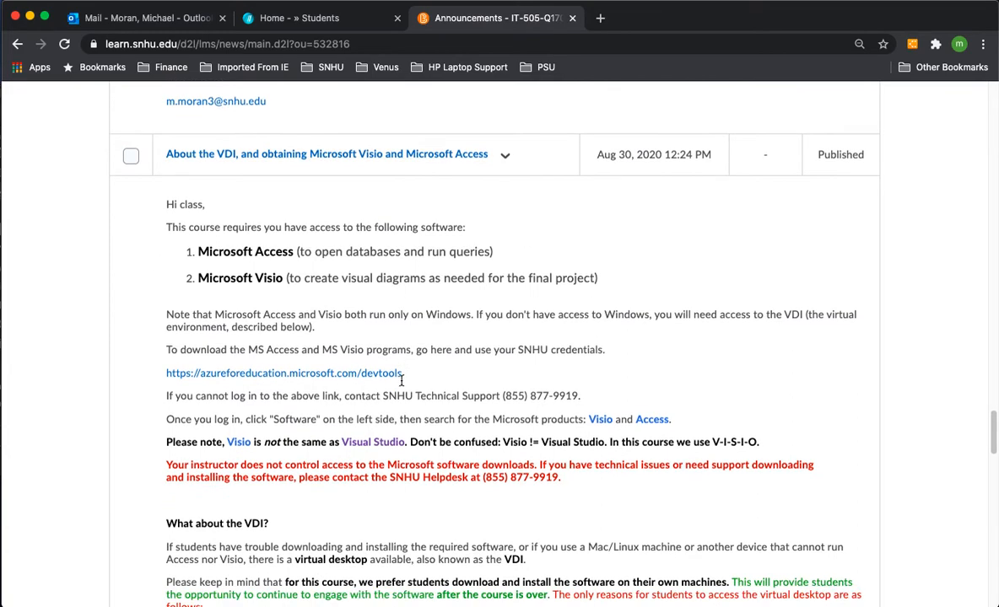
{"action": "scroll", "coordinate": [402, 381], "scroll_direction": "down", "scroll_amount": 3}
{"action": "scroll", "coordinate": [372, 363], "scroll_direction": "down", "scroll_amount": 1}
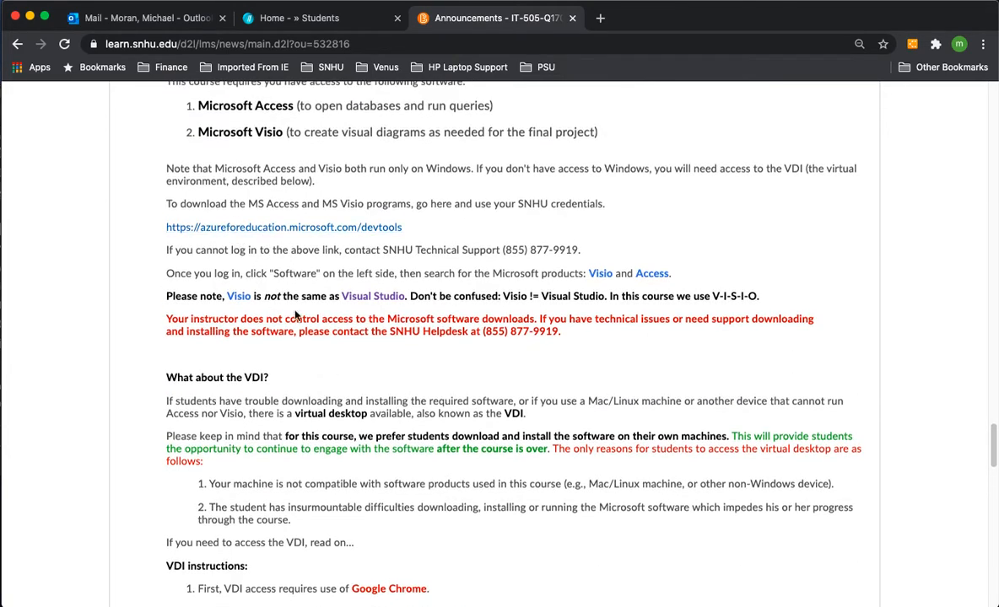
{"action": "scroll", "coordinate": [297, 314], "scroll_direction": "up", "scroll_amount": 1}
{"action": "right_click", "coordinate": [268, 238]}
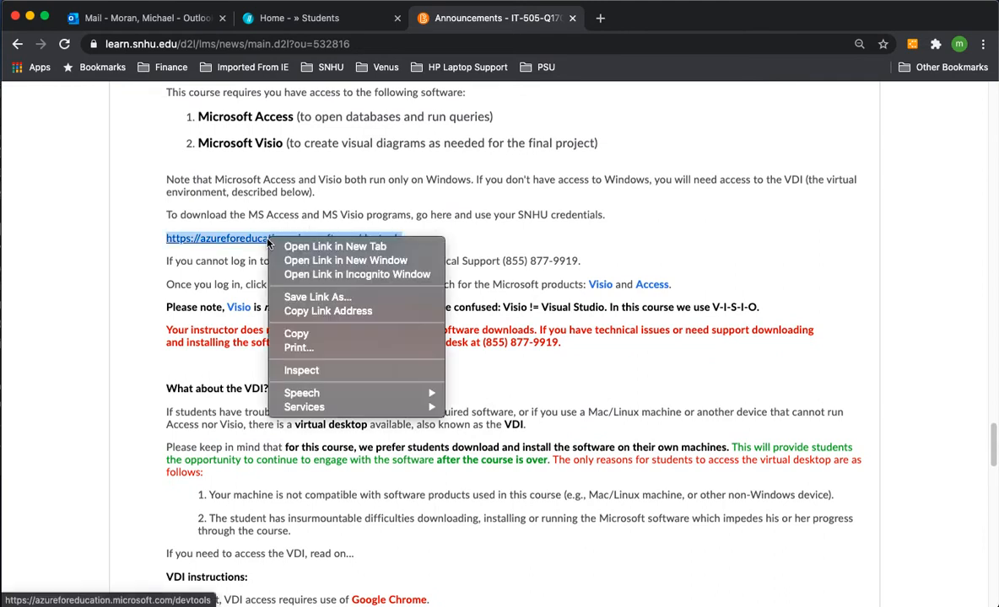
{"action": "left_click", "coordinate": [335, 246]}
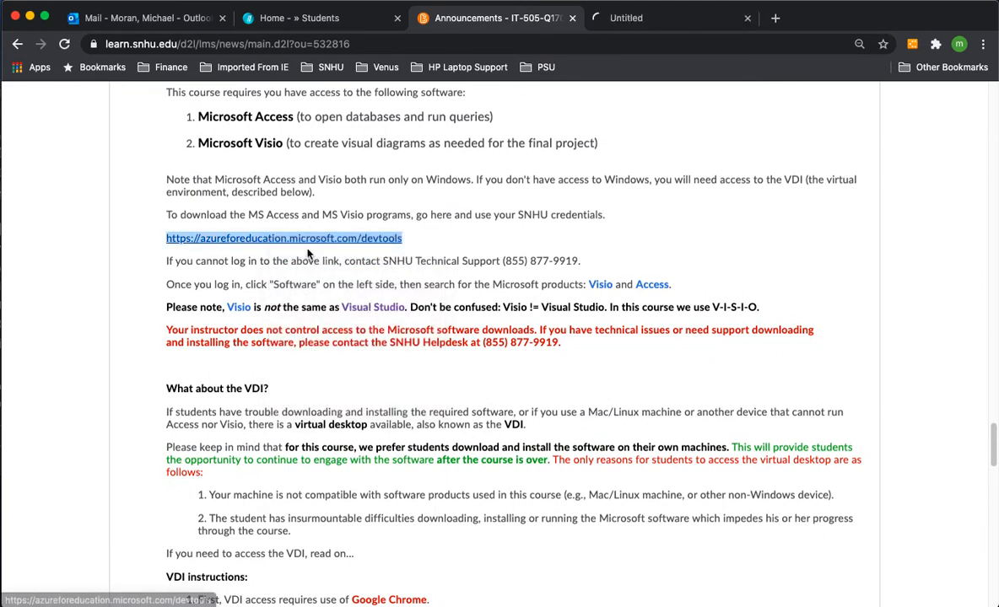
Switch to the Azure Dev Tools for Teaching tab showing the Education Get started page.
{"action": "left_click", "coordinate": [663, 21]}
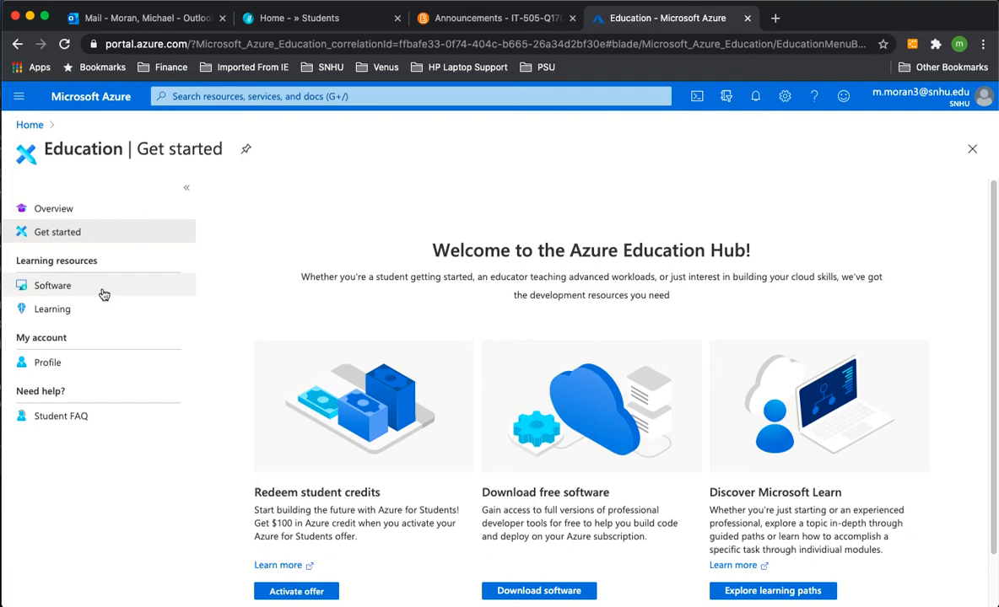
Show the Software catalogue filtered to Visio, with the Name column widened.
{"action": "left_click", "coordinate": [52, 285]}
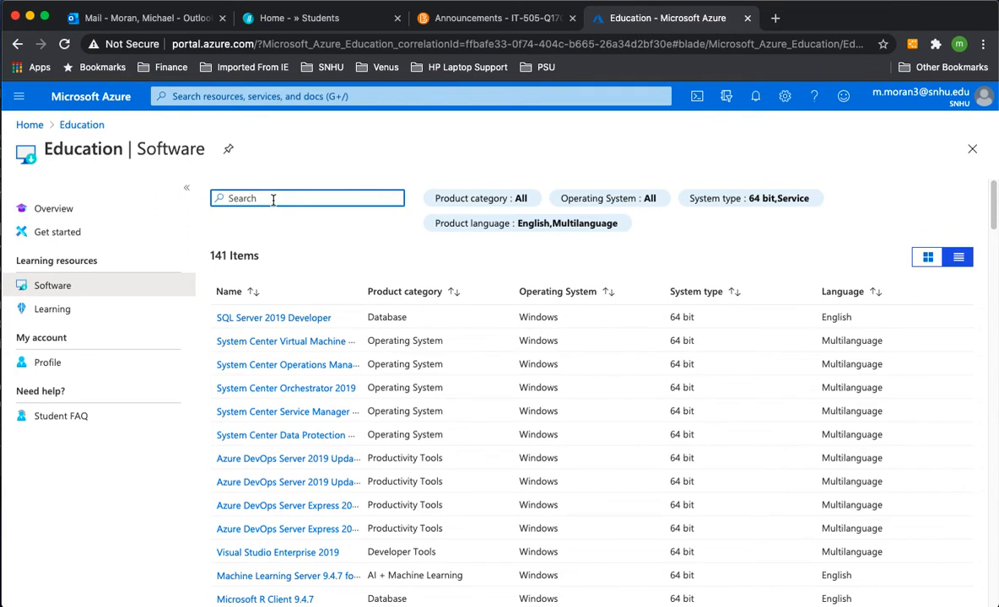
{"action": "type", "text": "visio"}
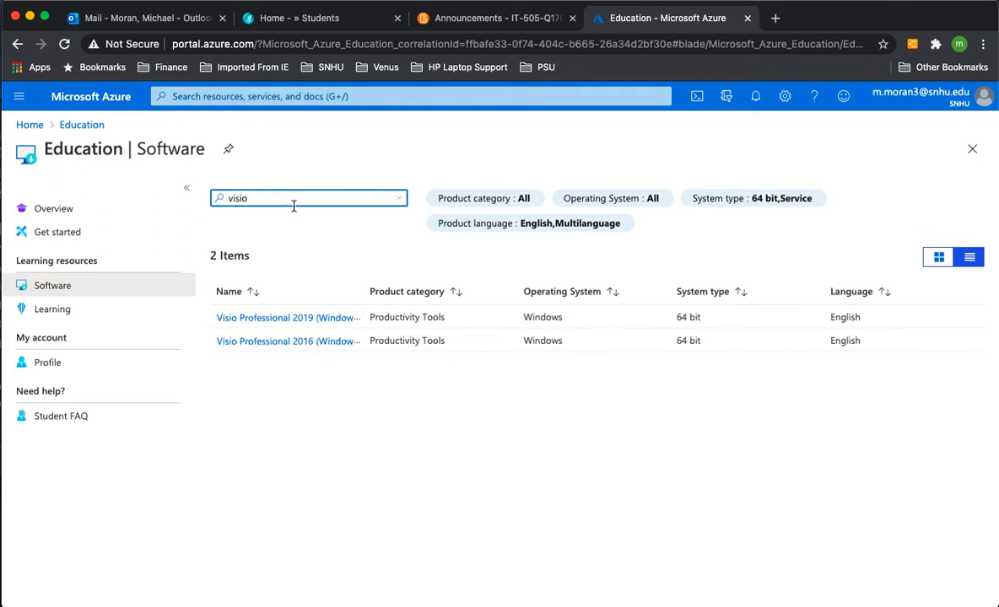
{"action": "left_click_drag", "start_coordinate": [364, 291], "coordinate": [442, 291]}
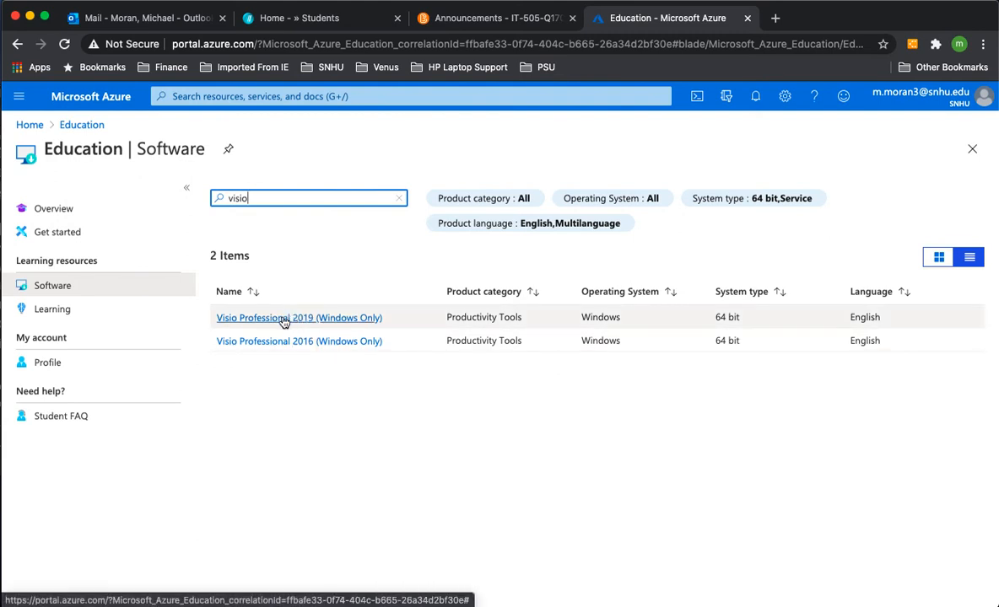
View the Visio Professional 2019 product key and download its installer.
{"action": "left_click", "coordinate": [284, 319]}
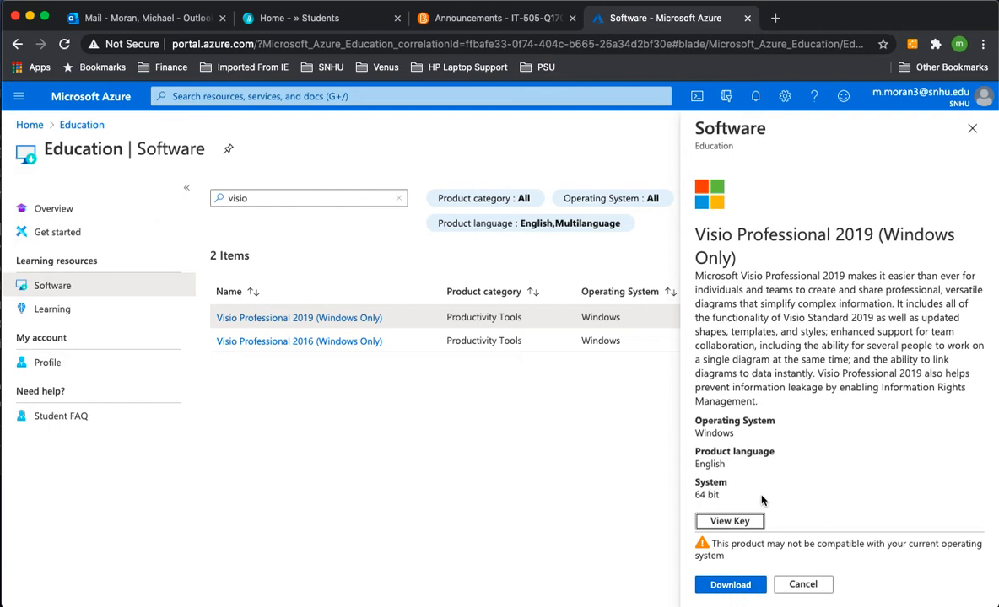
{"action": "left_click", "coordinate": [731, 522]}
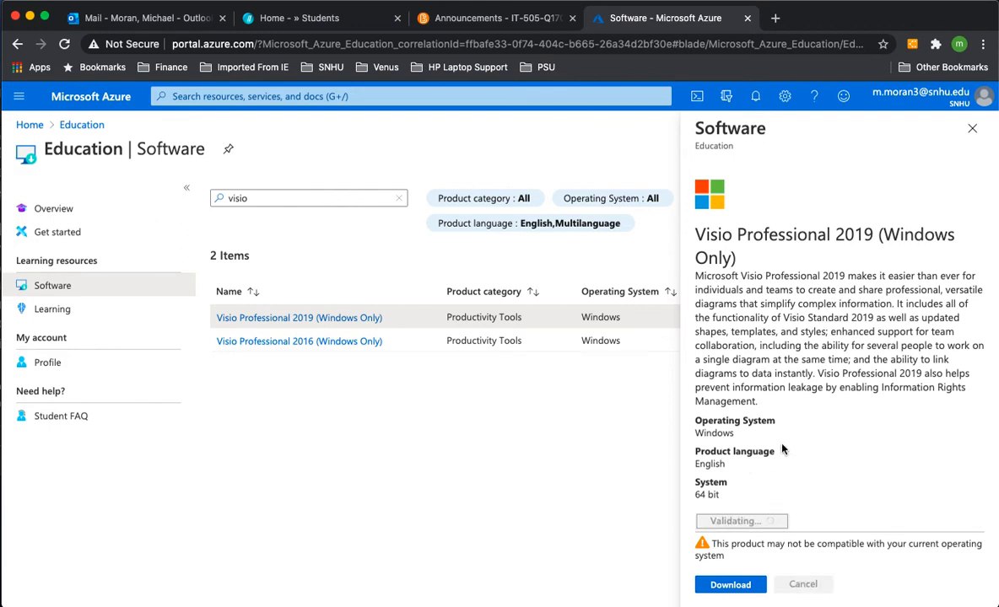
{"action": "scroll", "coordinate": [782, 451], "scroll_direction": "down", "scroll_amount": 1}
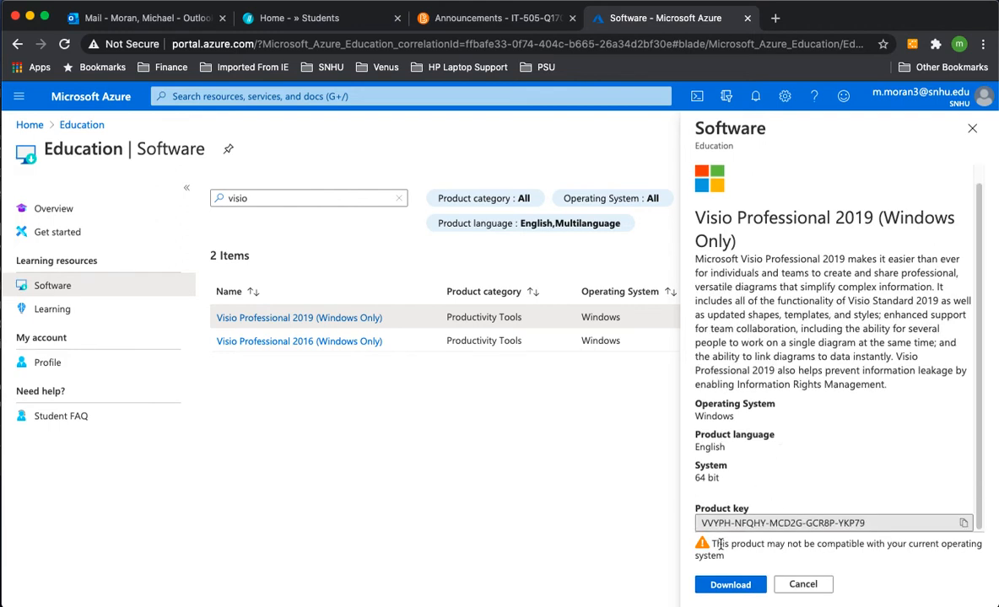
{"action": "scroll", "coordinate": [784, 469], "scroll_direction": "up", "scroll_amount": 1}
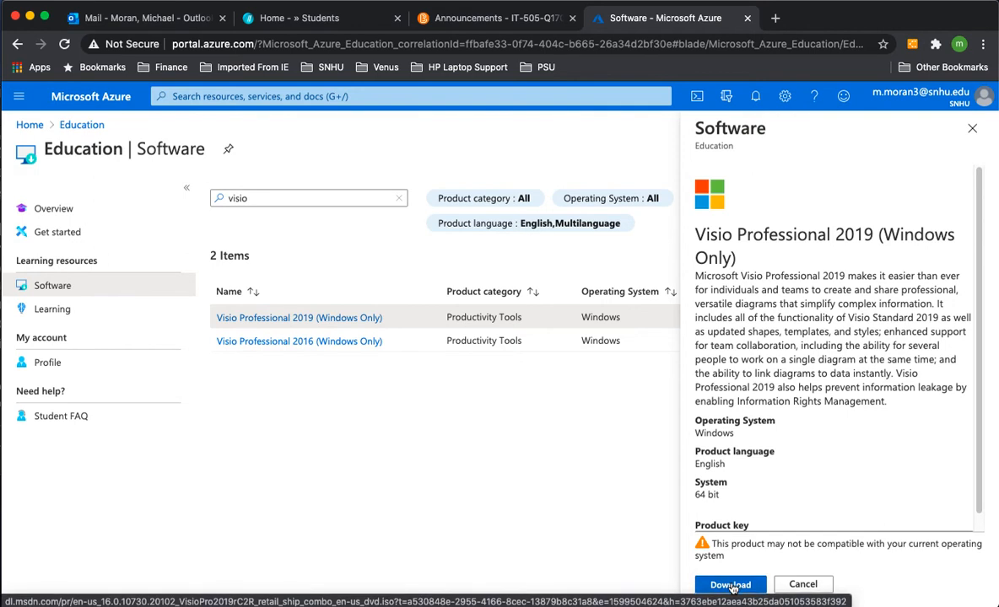
{"action": "left_click", "coordinate": [731, 584]}
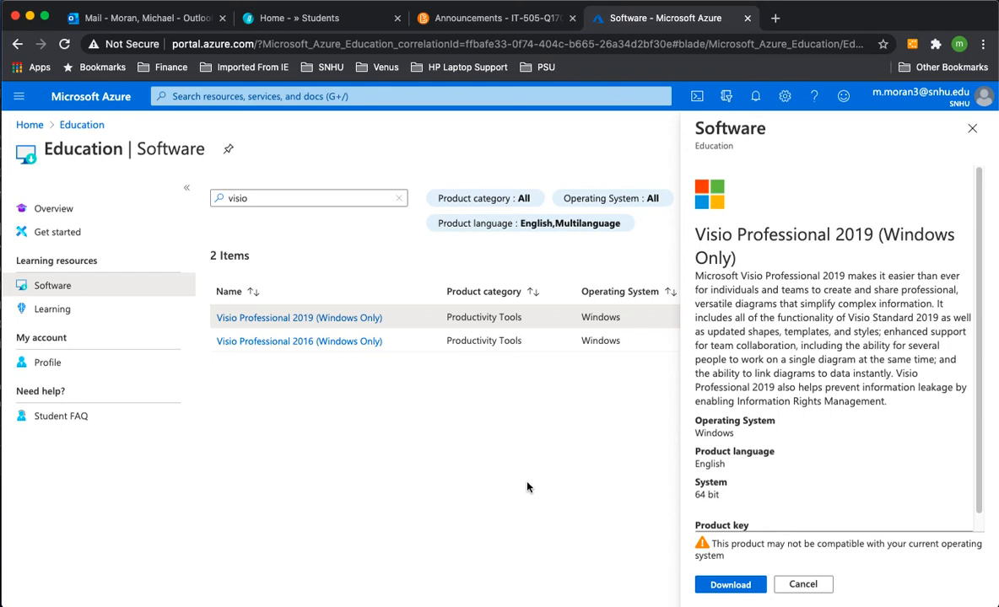
Search the catalogue for 'access' and show the Access 2016 details panel.
{"action": "left_click", "coordinate": [297, 199]}
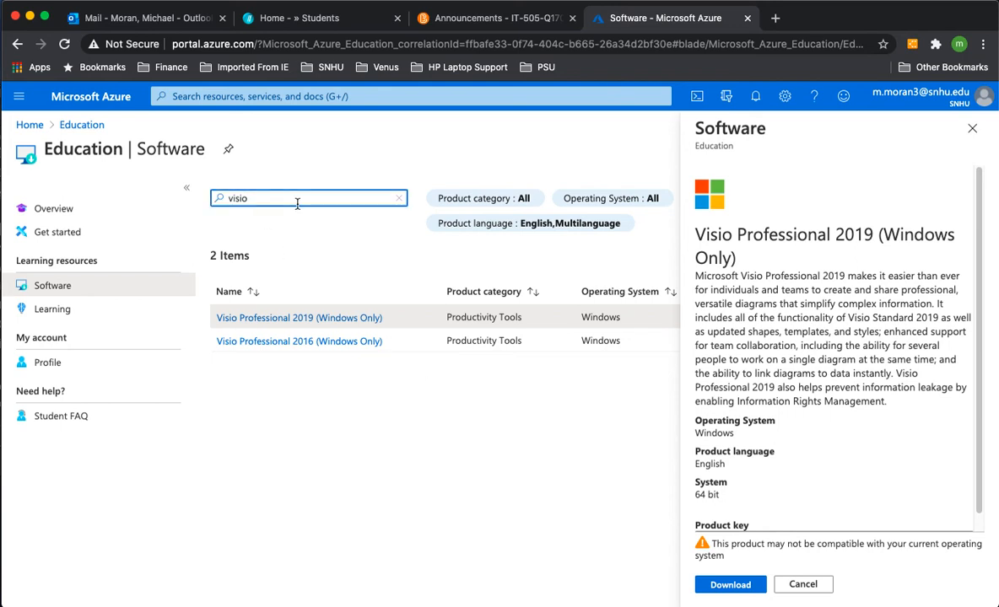
{"action": "key", "text": "BackSpace"}
{"action": "key", "text": "BackSpace"}
{"action": "key", "text": "BackSpace"}
{"action": "type", "text": "access"}
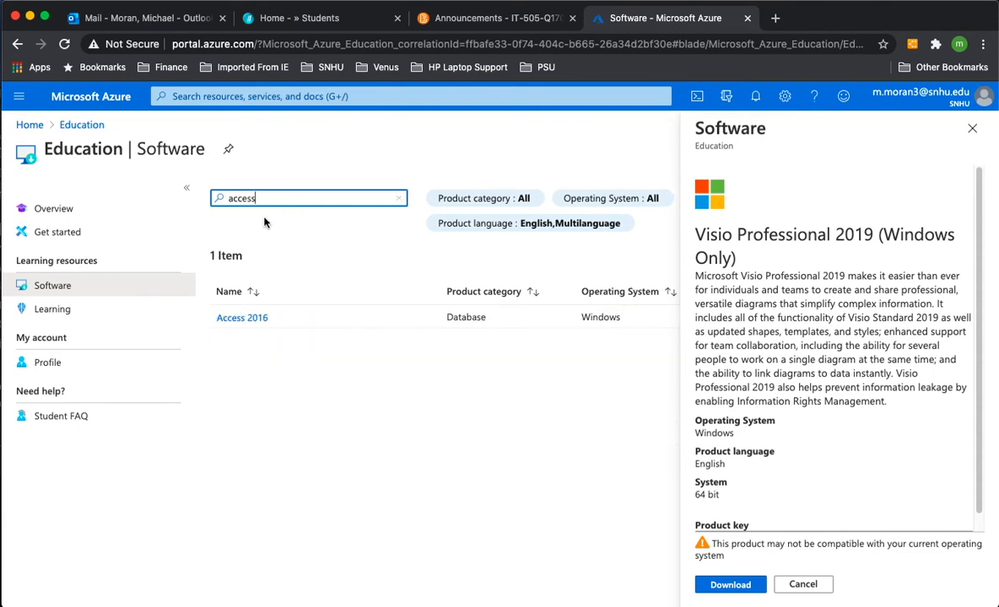
{"action": "left_click", "coordinate": [243, 318]}
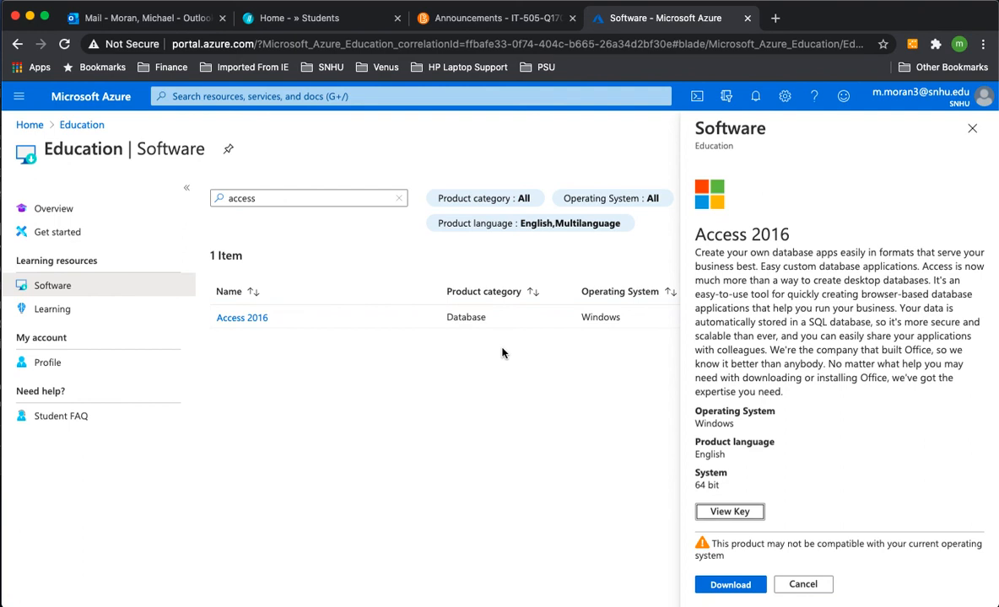
{"action": "left_click", "coordinate": [696, 2]}
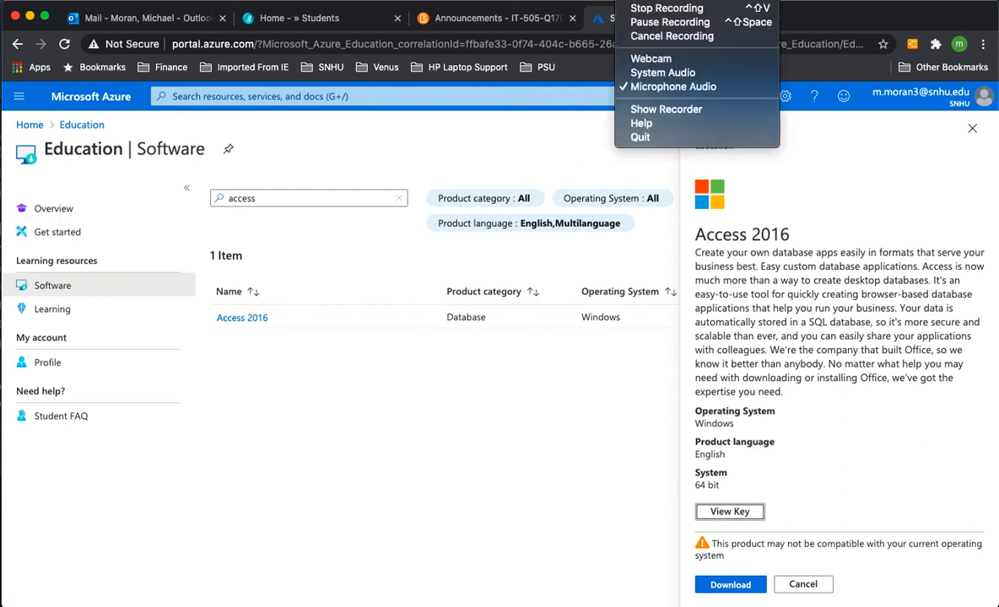